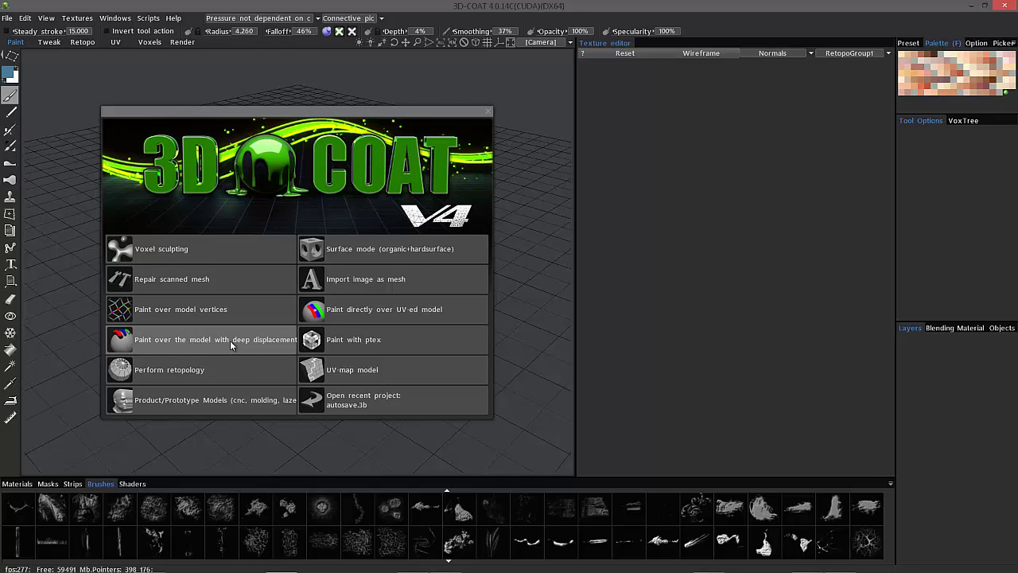
# - Close the splash screen and start a new 'Paint over the model with deep displacement' project
pyautogui.click(488, 112)
pyautogui.click(8, 19)
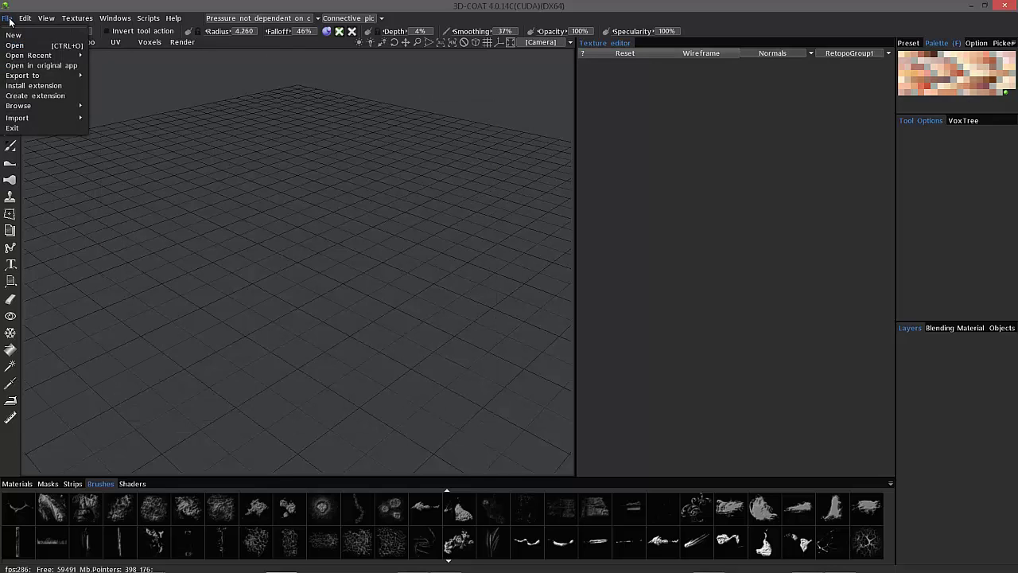
pyautogui.moveTo(71, 118)
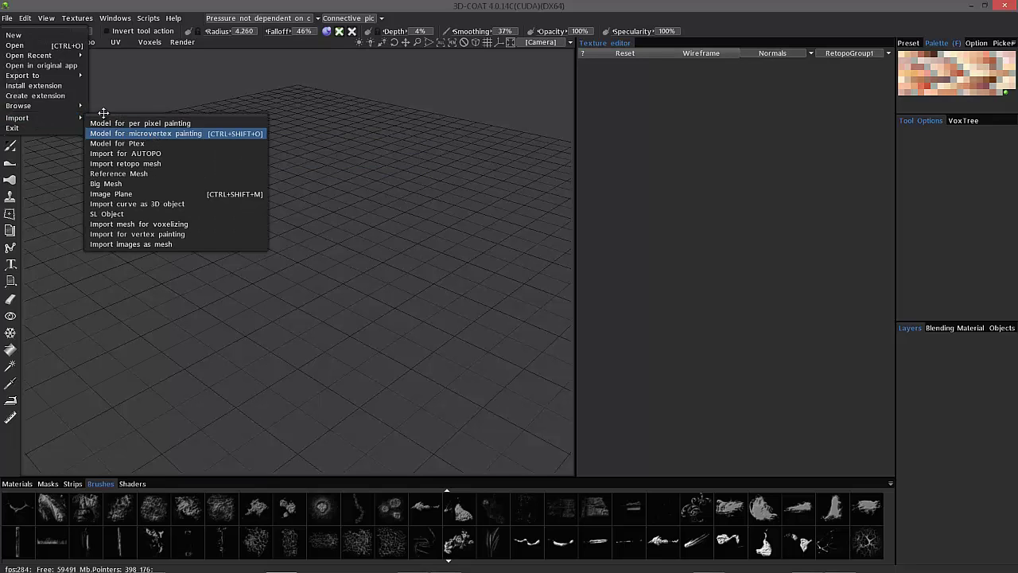
pyautogui.click(103, 114)
pyautogui.click(8, 18)
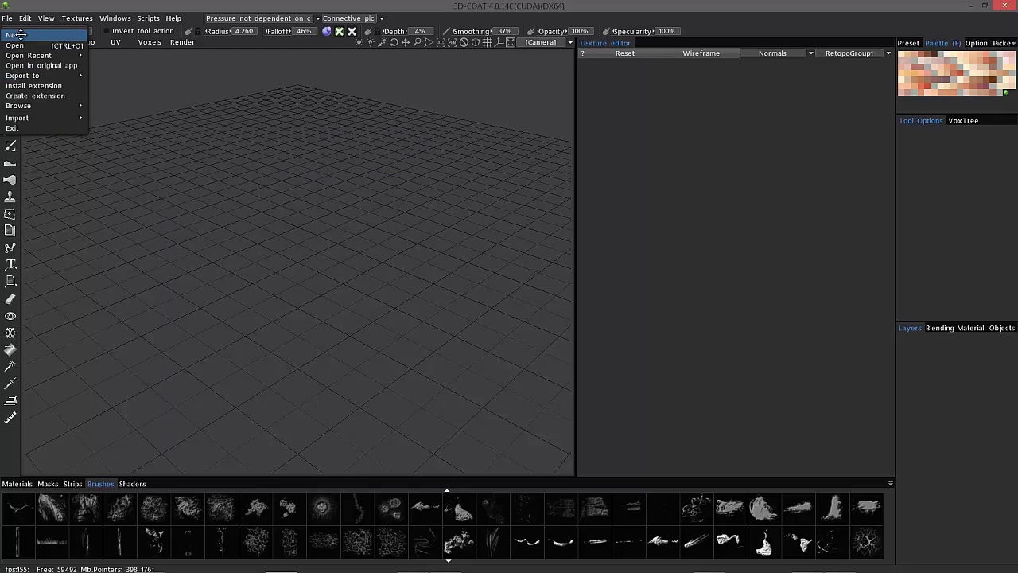
pyautogui.click(21, 35)
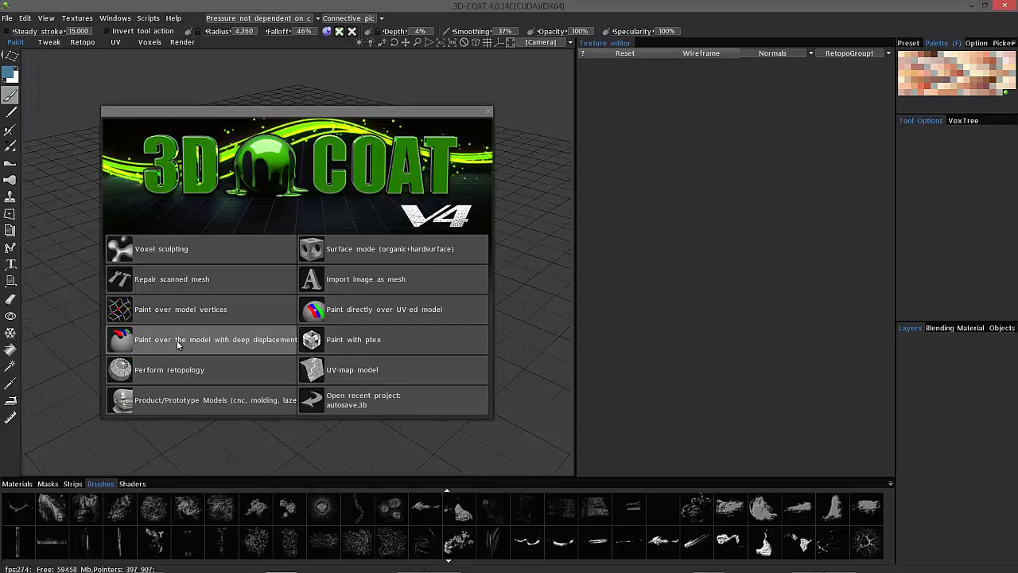
pyautogui.click(176, 340)
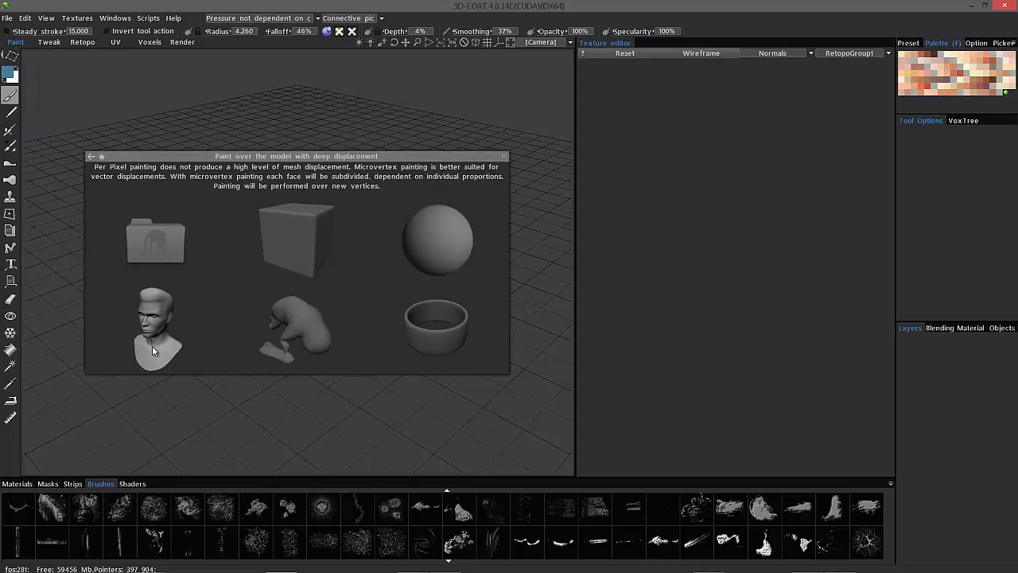
# - Browse the disk and open Horn frog_01.obj as the model to paint
pyautogui.click(156, 241)
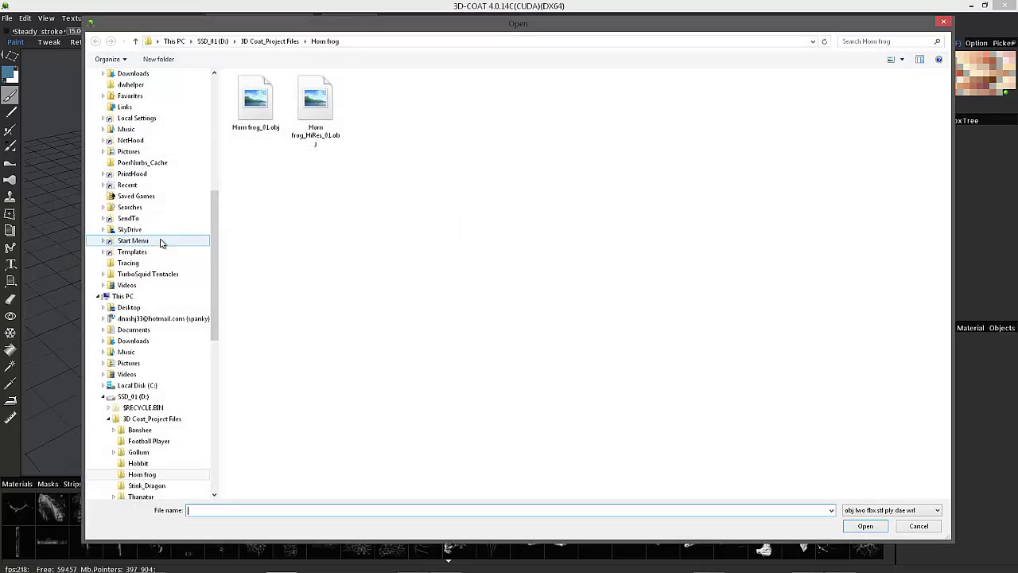
pyautogui.doubleClick(258, 107)
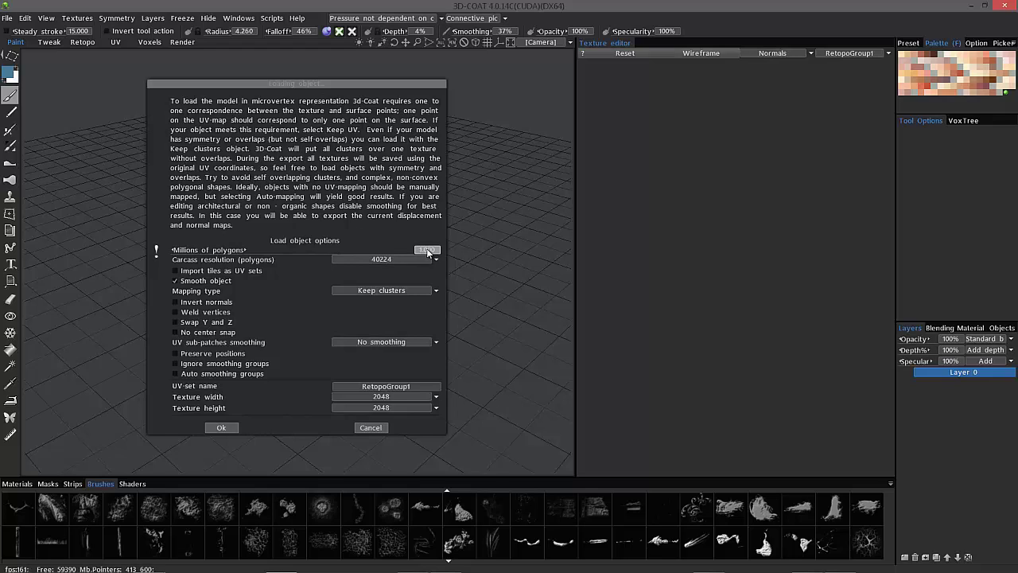
pyautogui.click(374, 259)
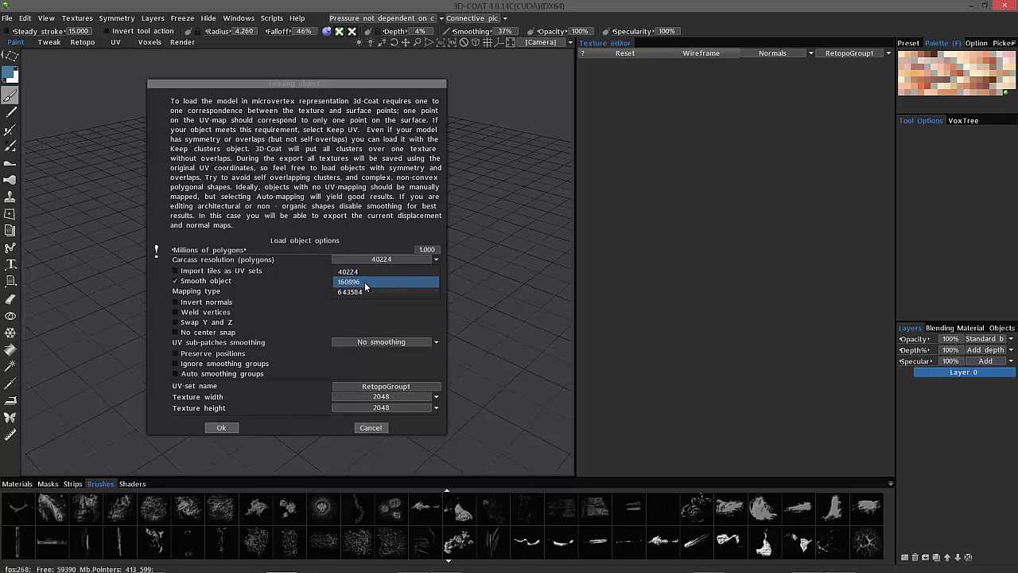
pyautogui.click(333, 259)
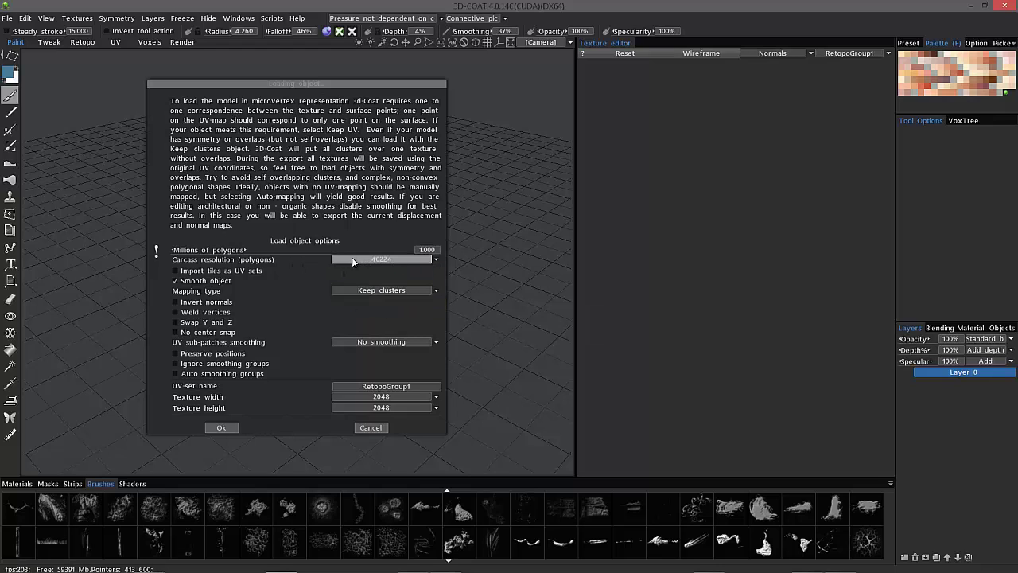
pyautogui.click(352, 257)
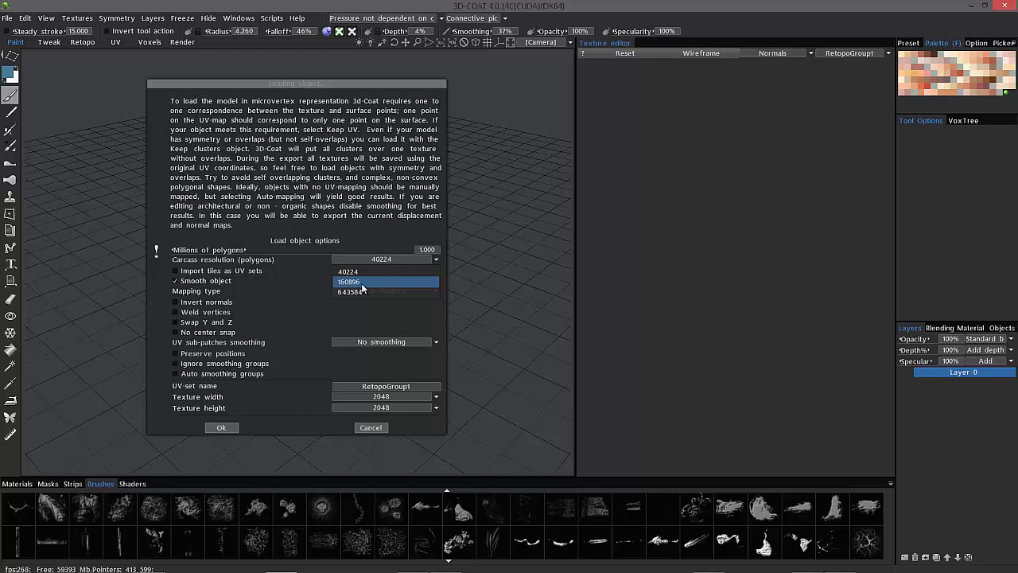
pyautogui.click(365, 291)
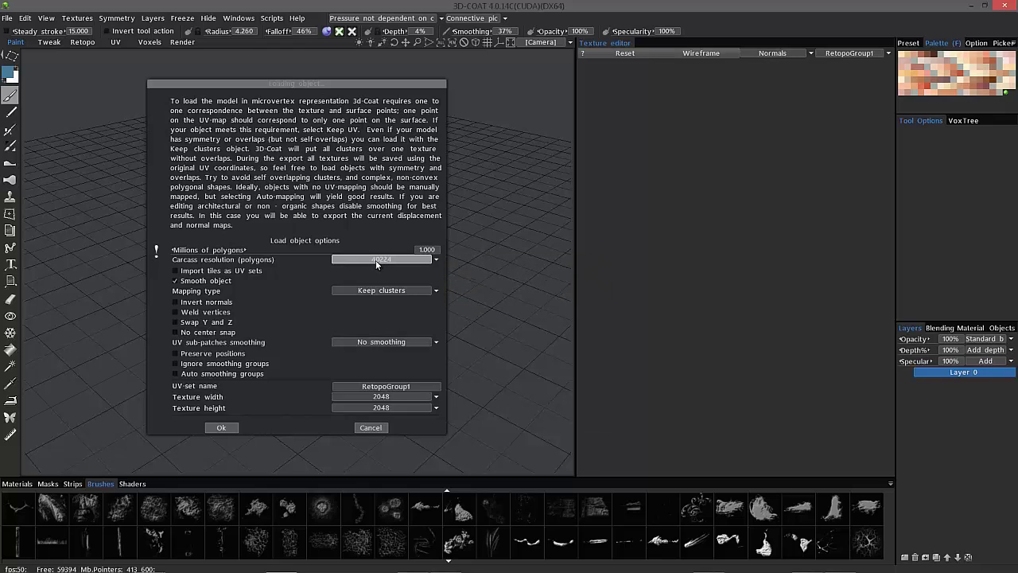
pyautogui.click(374, 260)
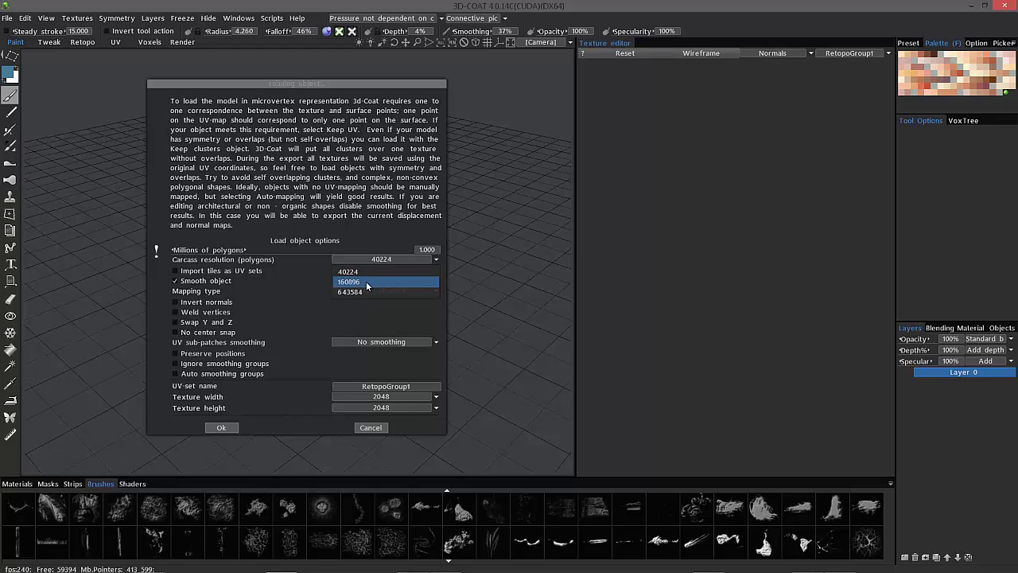
pyautogui.click(354, 259)
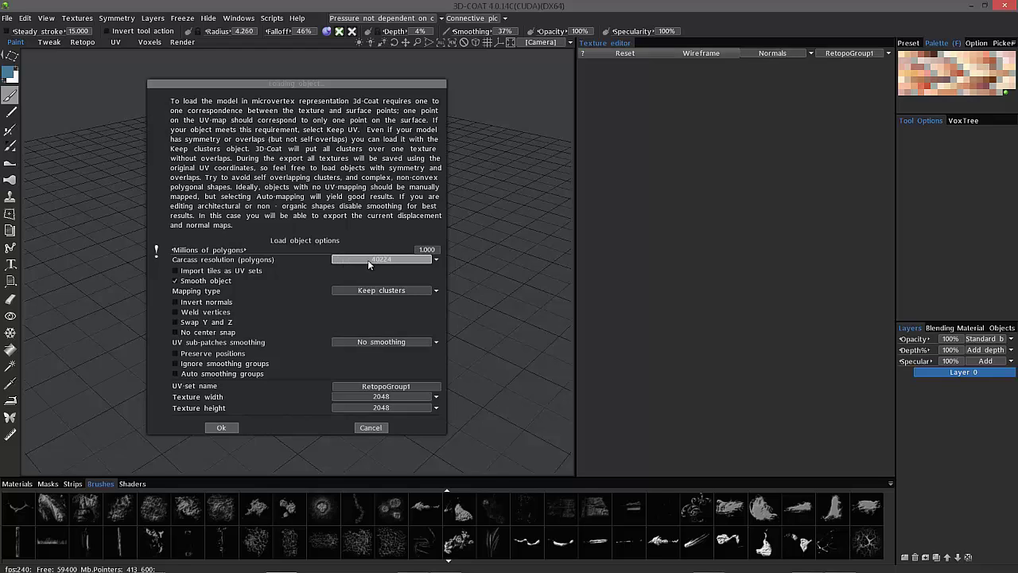
pyautogui.click(364, 259)
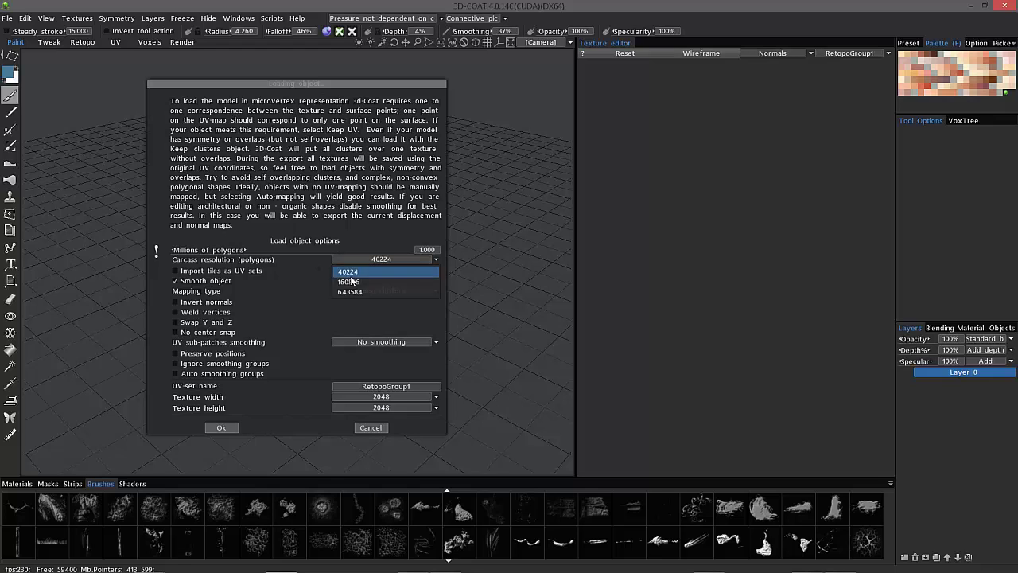
pyautogui.click(362, 272)
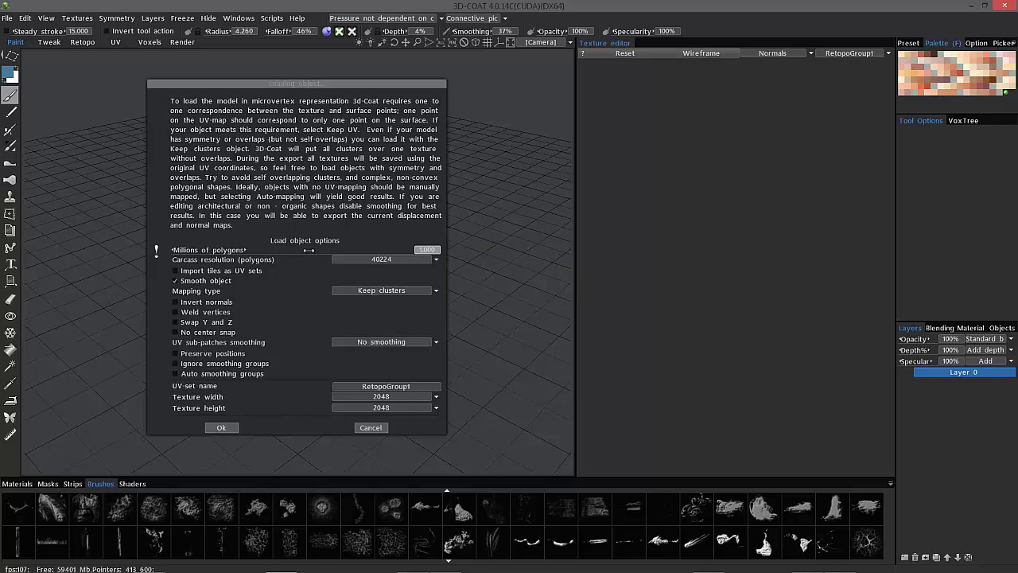
# - Try 4 and then 1 million in the Millions of polygons field
pyautogui.moveTo(307, 250)
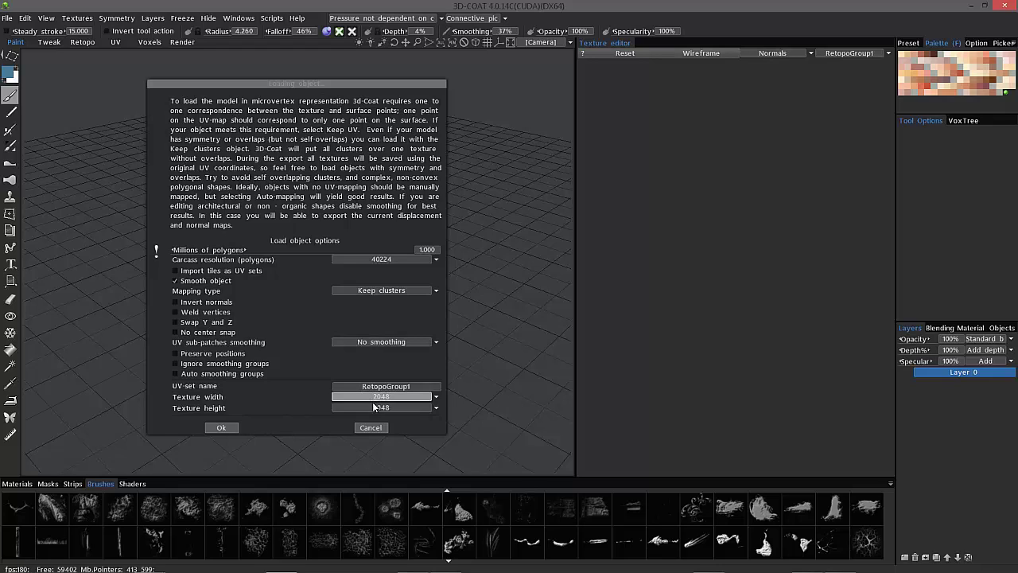
pyautogui.click(429, 248)
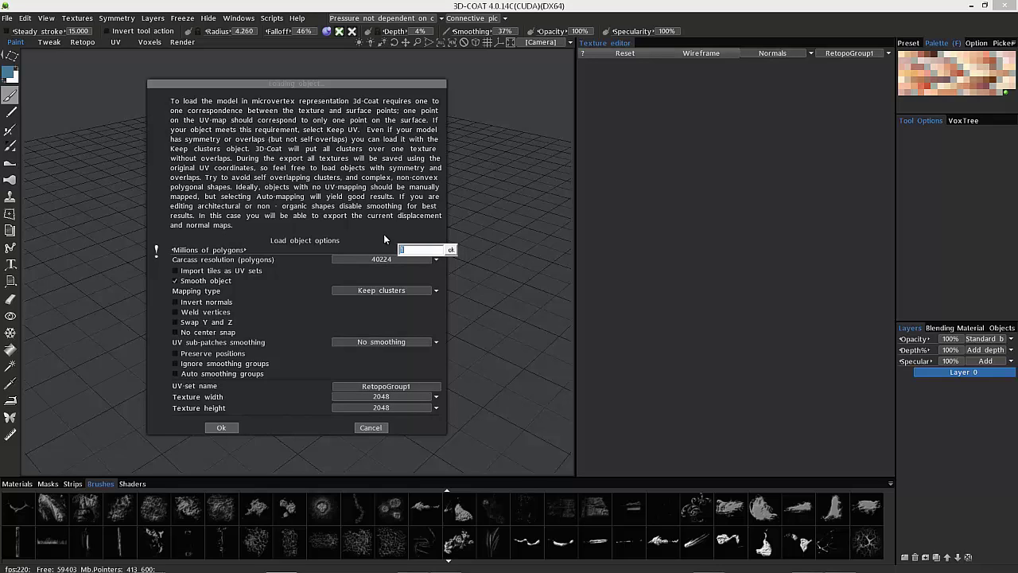
pyautogui.write('4')
pyautogui.click(451, 250)
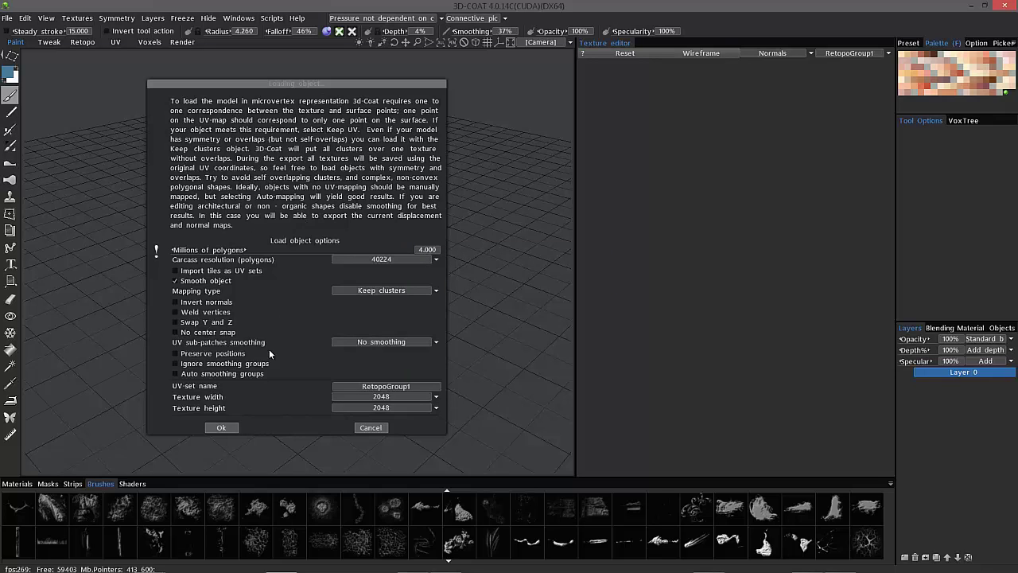
pyautogui.click(431, 247)
pyautogui.write('1')
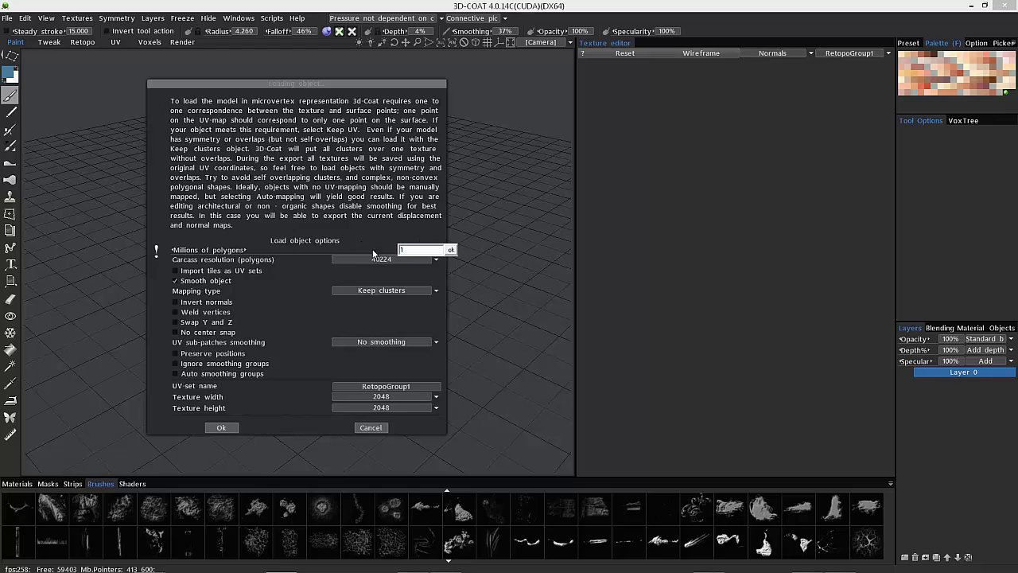
pyautogui.click(448, 252)
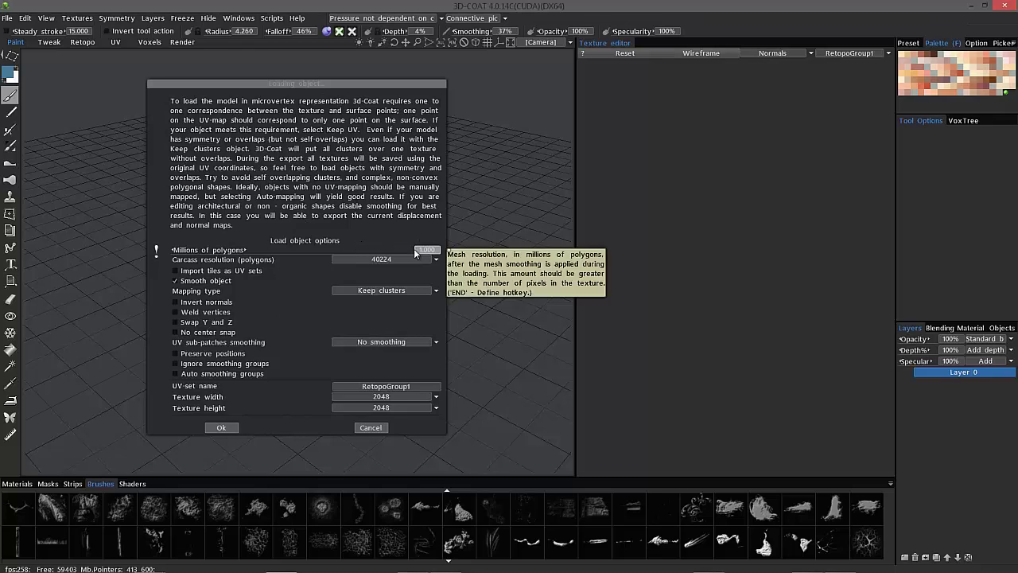
# - Set texture width and height to 4096 after briefly choosing 1024
pyautogui.click(357, 395)
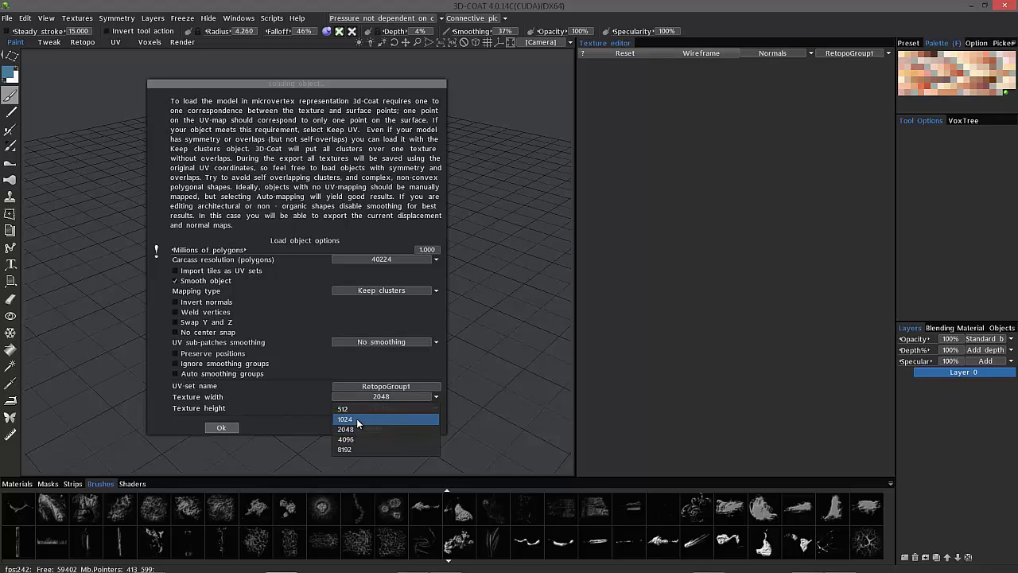
pyautogui.click(356, 418)
pyautogui.click(347, 407)
pyautogui.click(347, 429)
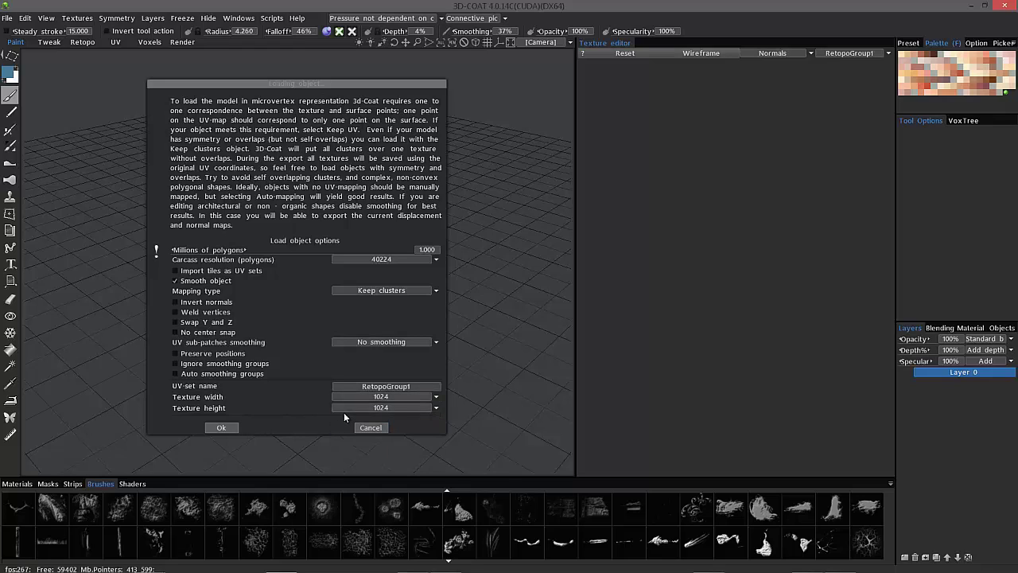
pyautogui.click(371, 397)
pyautogui.click(374, 408)
pyautogui.click(355, 429)
pyautogui.click(356, 407)
pyautogui.click(354, 452)
# - Raise Millions of polygons to 16
pyautogui.click(423, 249)
pyautogui.write('1')
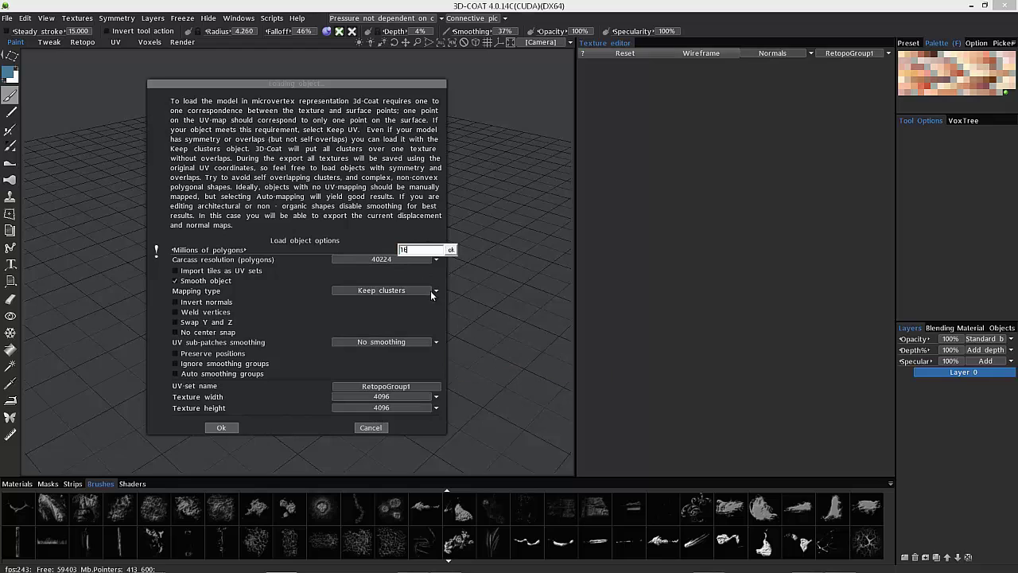
pyautogui.write('6')
pyautogui.press('Return')
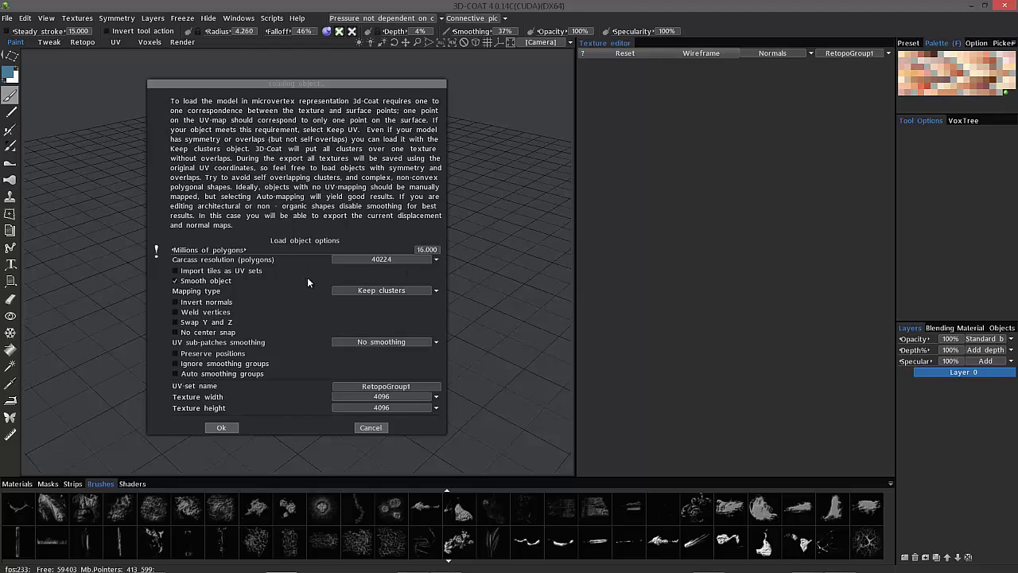
# - Set Mapping type to Keep UV after trying Auto-mapping, and enable Weld vertices
pyautogui.click(369, 291)
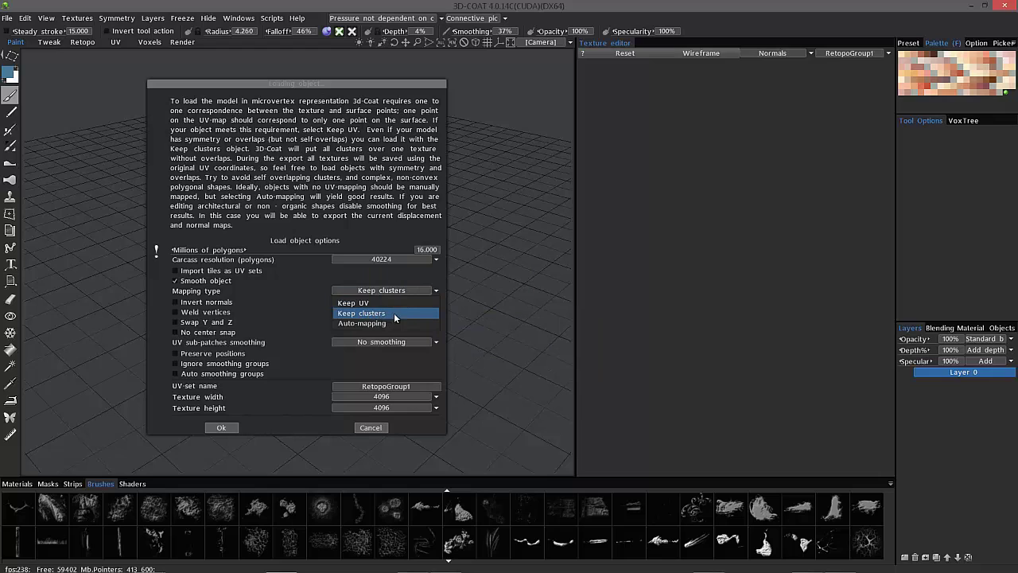
pyautogui.click(353, 303)
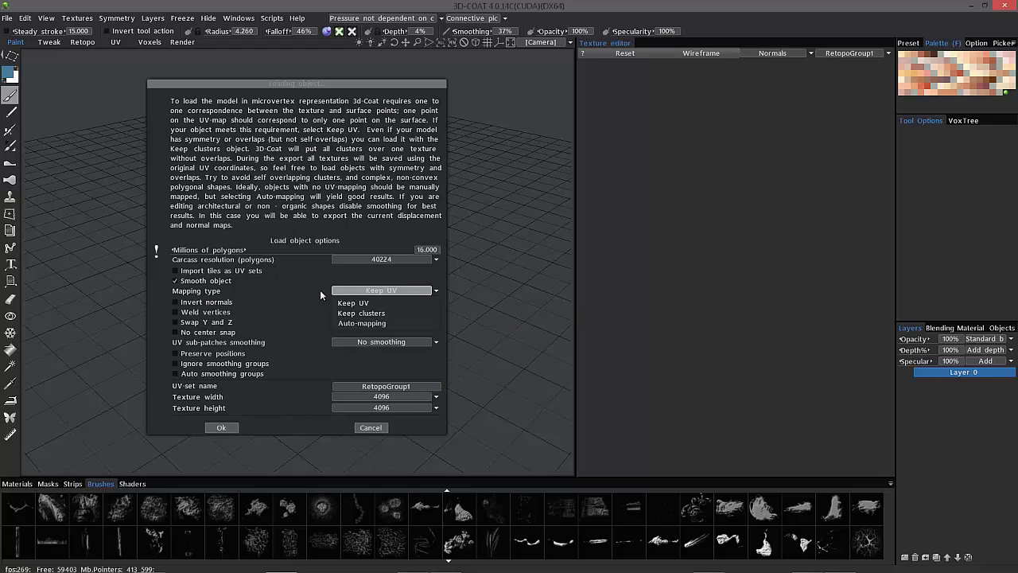
pyautogui.click(346, 291)
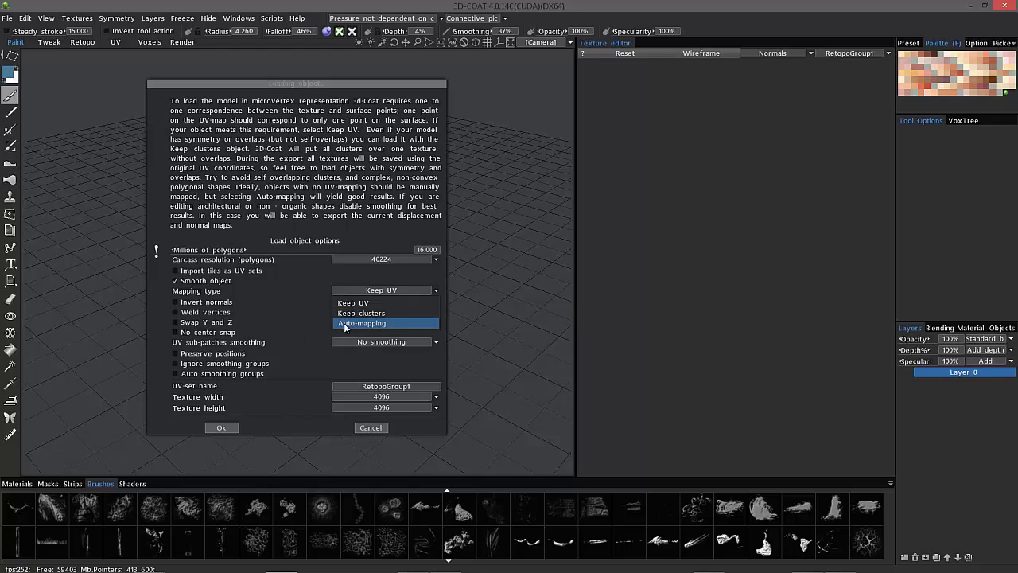
pyautogui.click(355, 322)
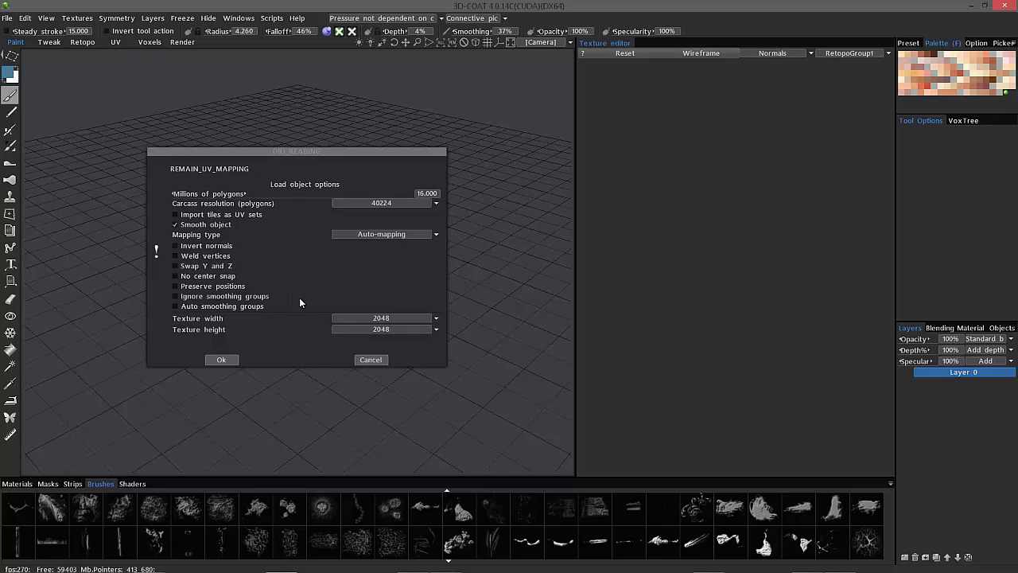
pyautogui.click(404, 234)
pyautogui.click(350, 245)
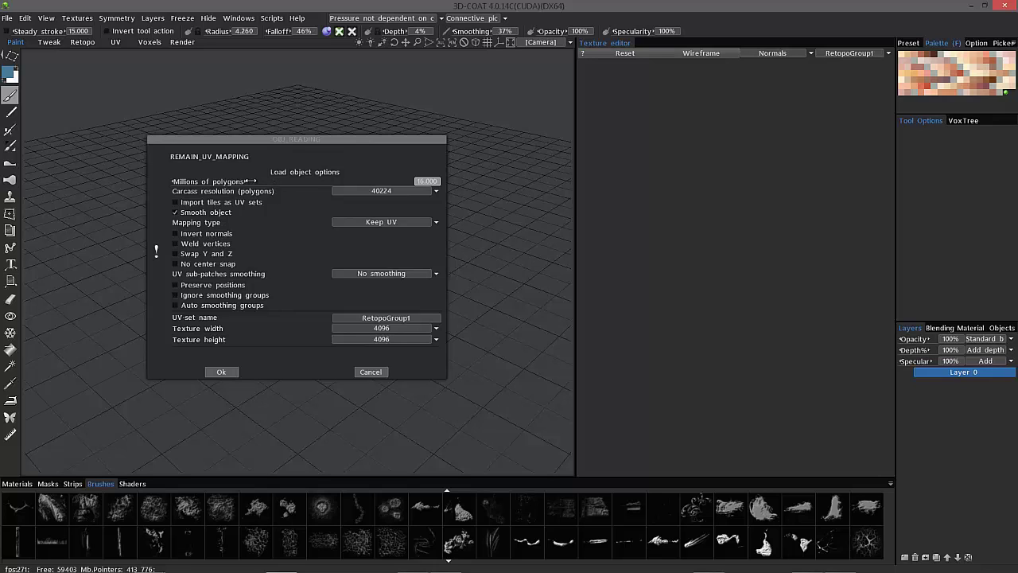
pyautogui.click(205, 243)
# - Import the lizard, widen the Texture editor, and orbit to a frontal, elevated view
pyautogui.click(221, 372)
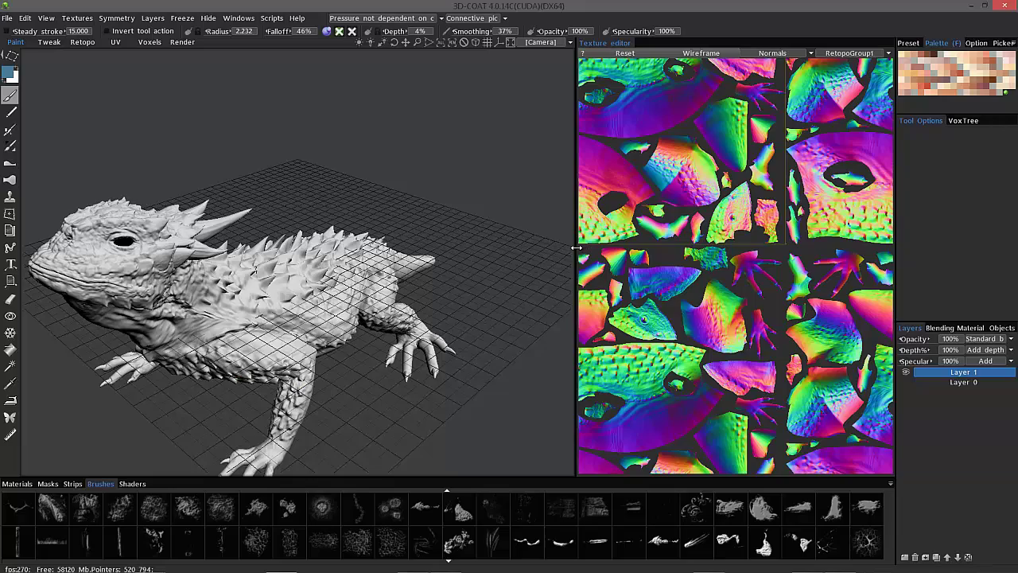
pyautogui.moveTo(562, 248); pyautogui.dragTo(527, 248)
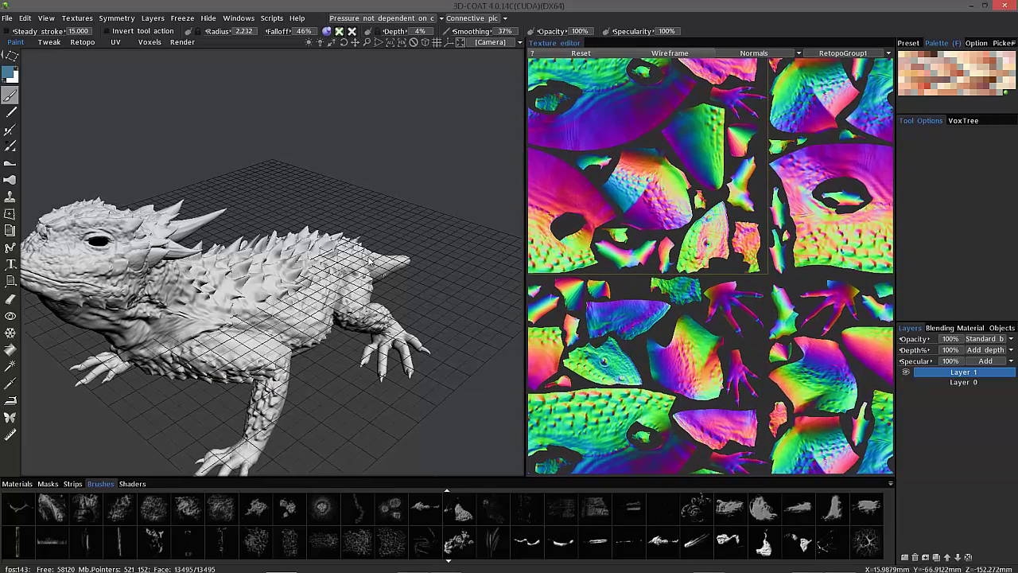
pyautogui.moveTo(335, 197); pyautogui.dragTo(363, 155)
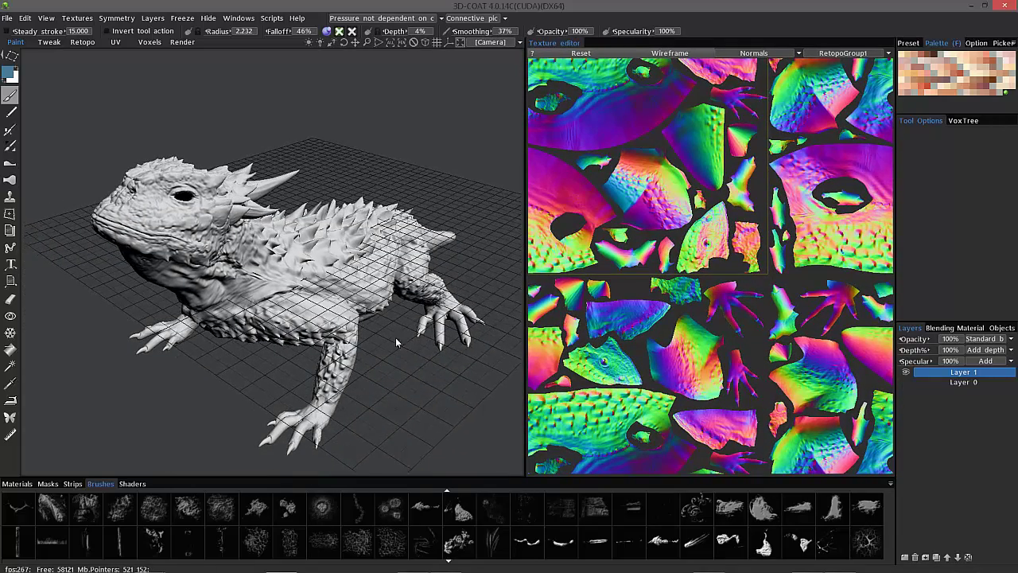